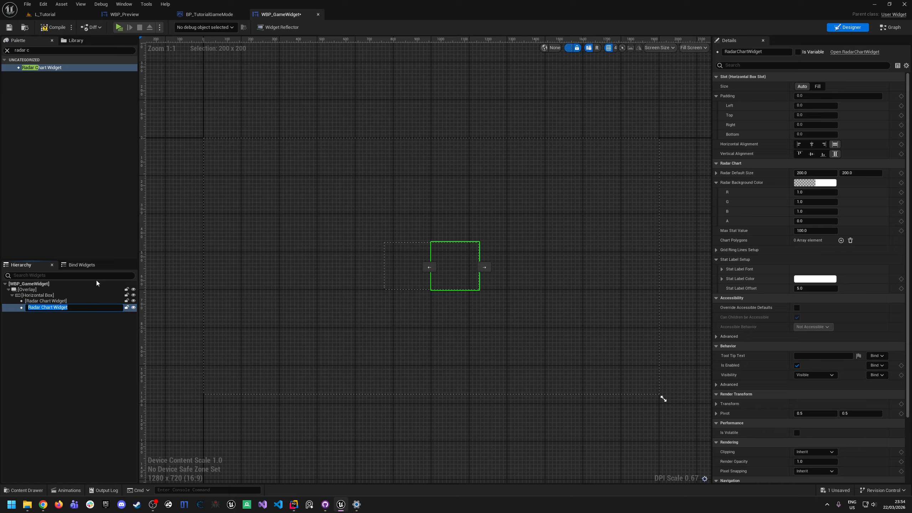
Rename the second radar chart widget to BPChart and set its left padding to 100.
text(BPChart)
key(Return)
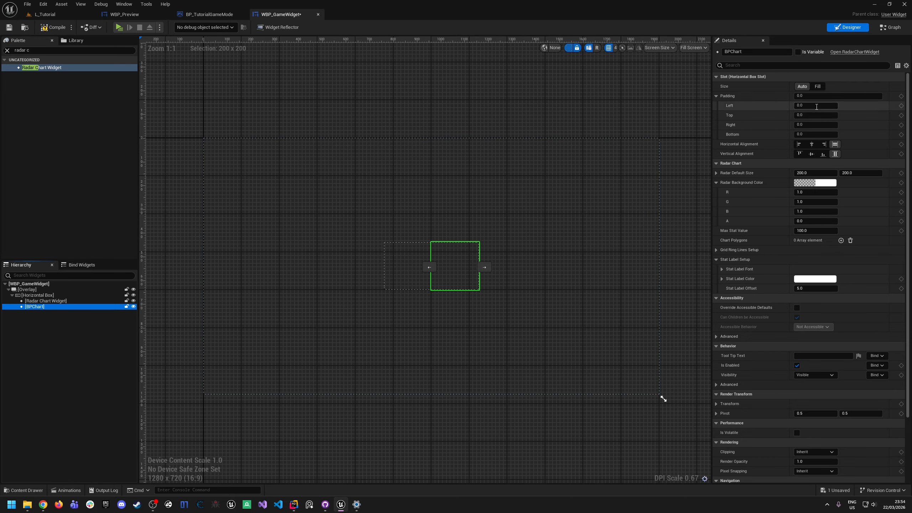
click(816, 106)
text(100)
key(Return)
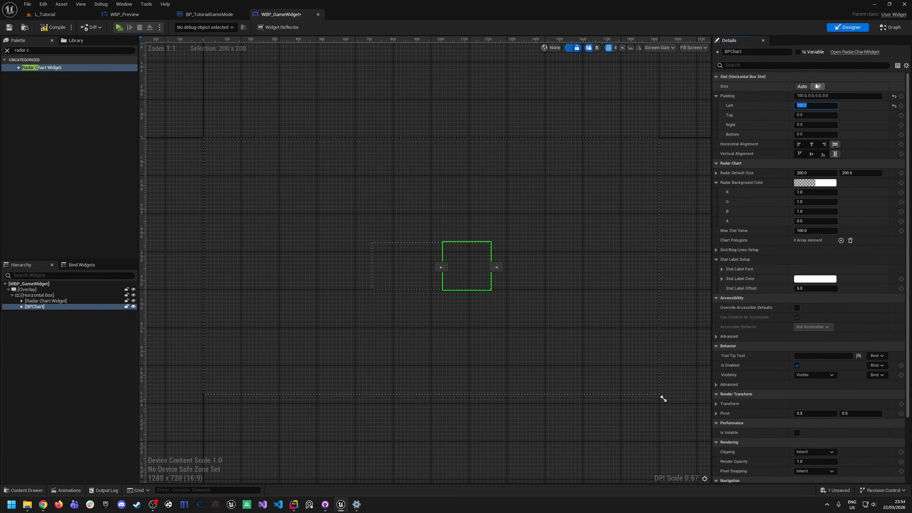
Mark BPChart as a variable, then compile and save WBP_GameWidget.
click(797, 52)
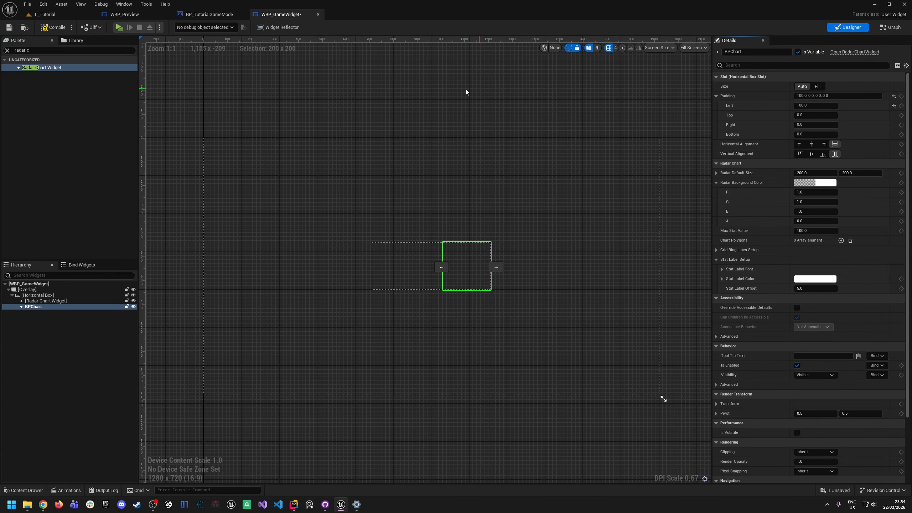
click(50, 27)
click(9, 28)
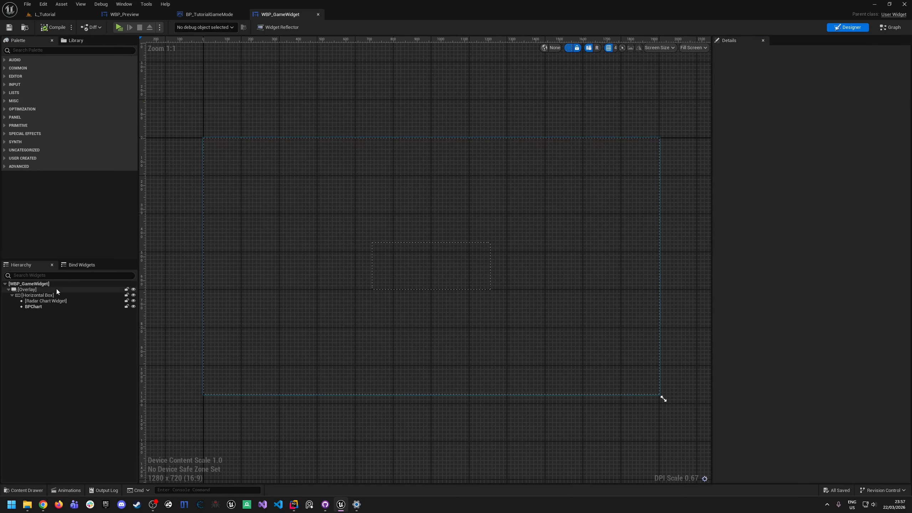
Add one chart polygon containing three polygon stats to the first radar chart widget.
click(45, 300)
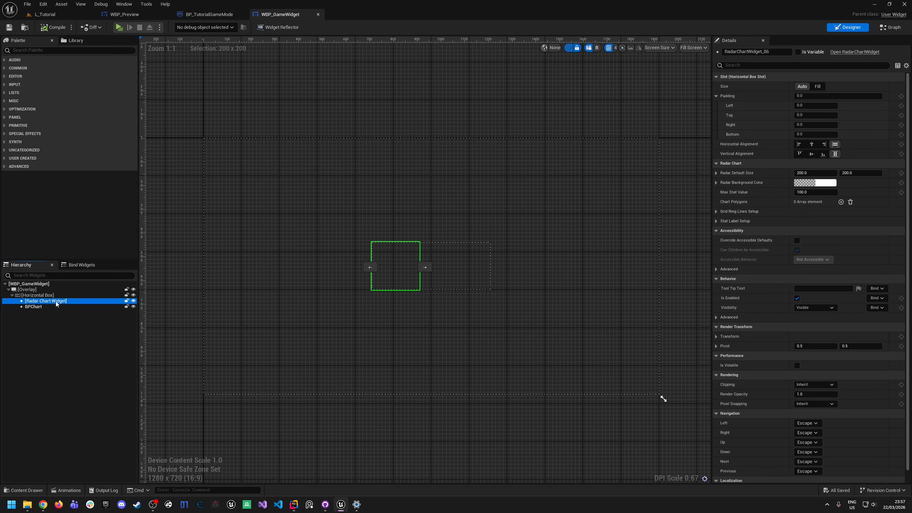
click(840, 202)
click(722, 212)
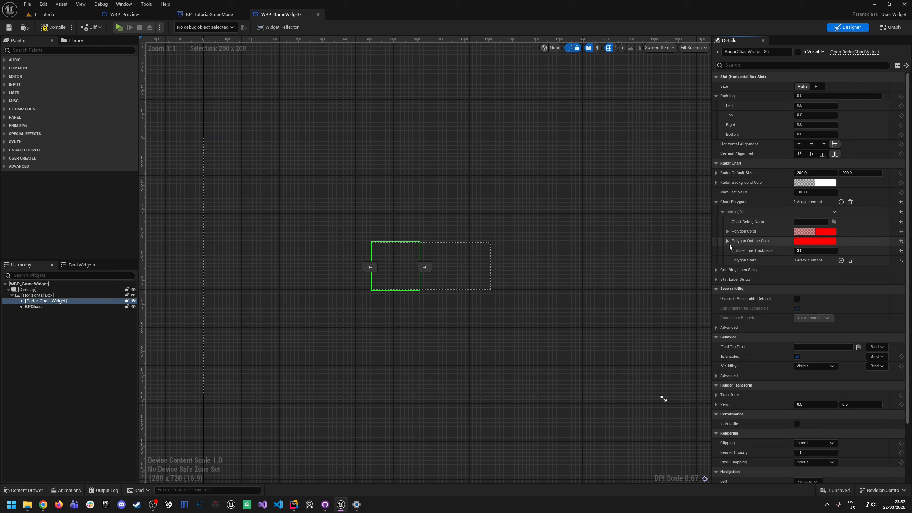
click(840, 260)
click(840, 260)
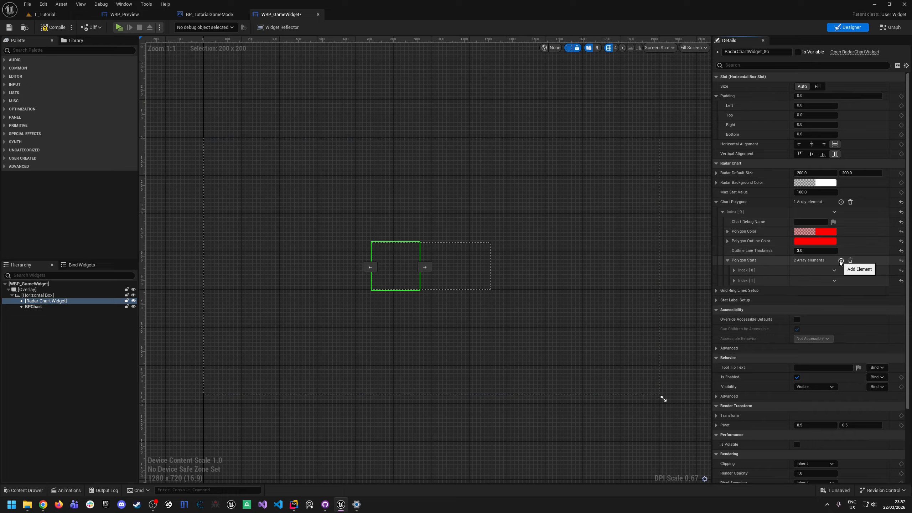
click(840, 260)
Set the polygon's three stat values to 24, 25 and 65, and save the widget.
click(733, 270)
click(815, 289)
text(24)
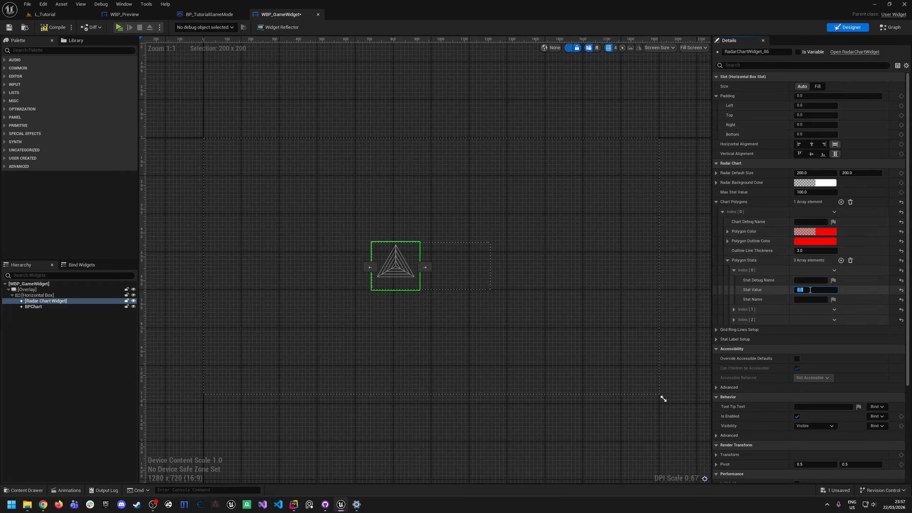
click(733, 310)
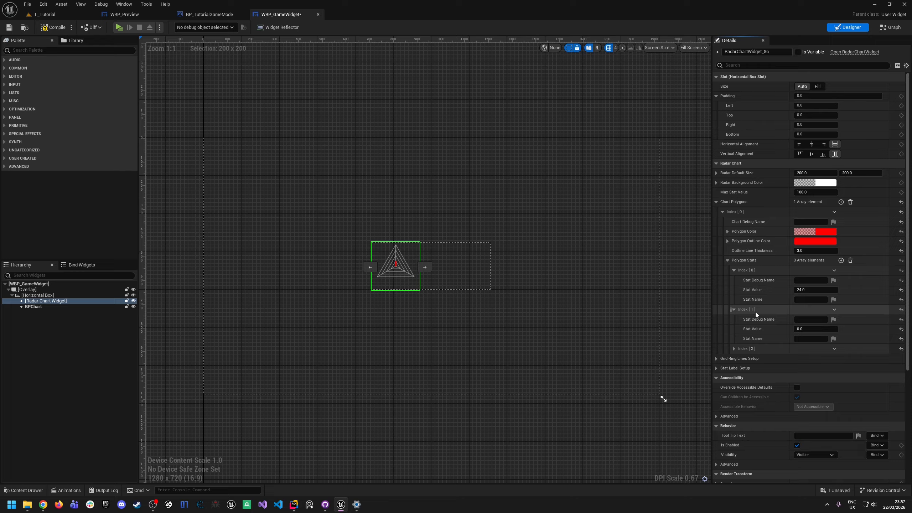
click(815, 328)
text(25)
click(733, 348)
click(734, 348)
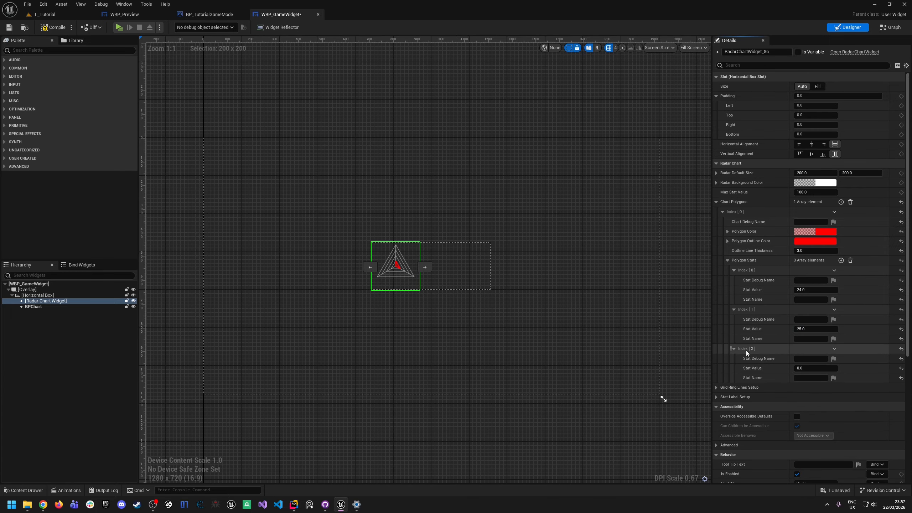
click(815, 368)
text(65)
key(Return)
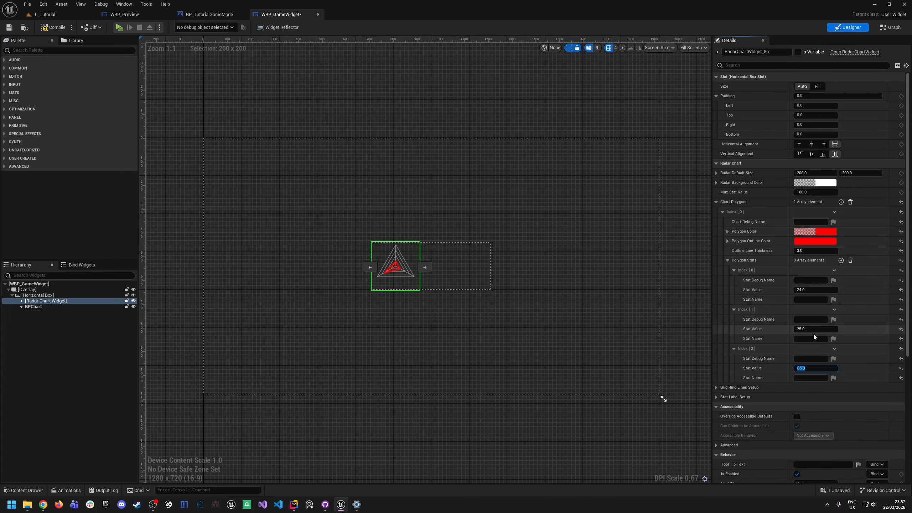
scroll(375, 255, up, 4)
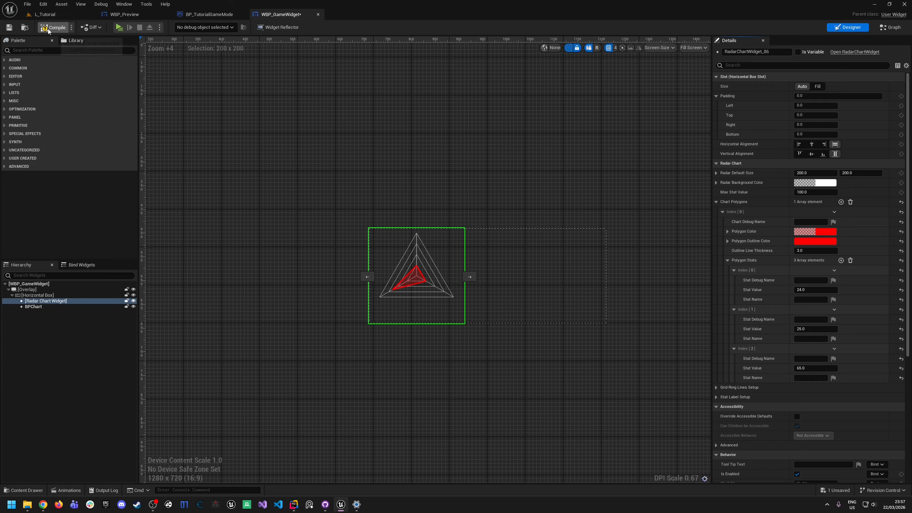
click(10, 30)
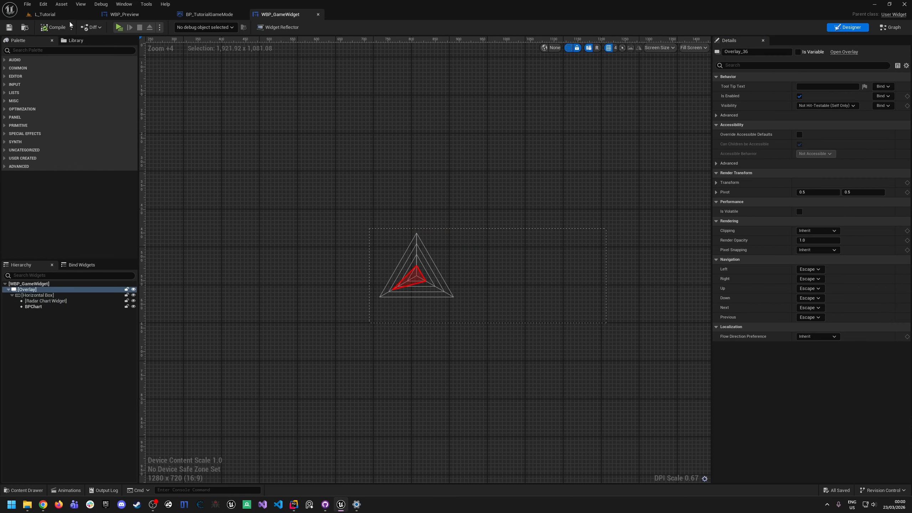
Switch to the L_Tutorial level and add the plugin's RadarChart Content folder to the favorites.
click(45, 14)
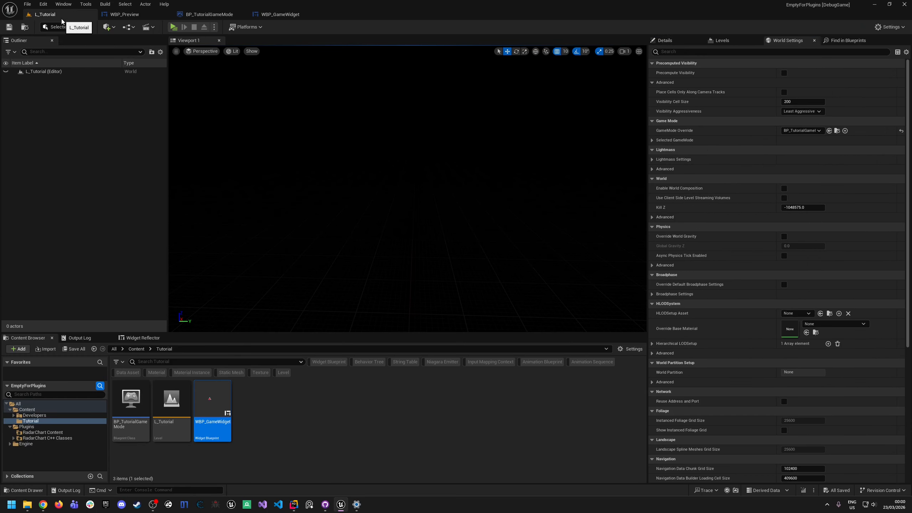
click(50, 432)
right_click(58, 432)
click(94, 334)
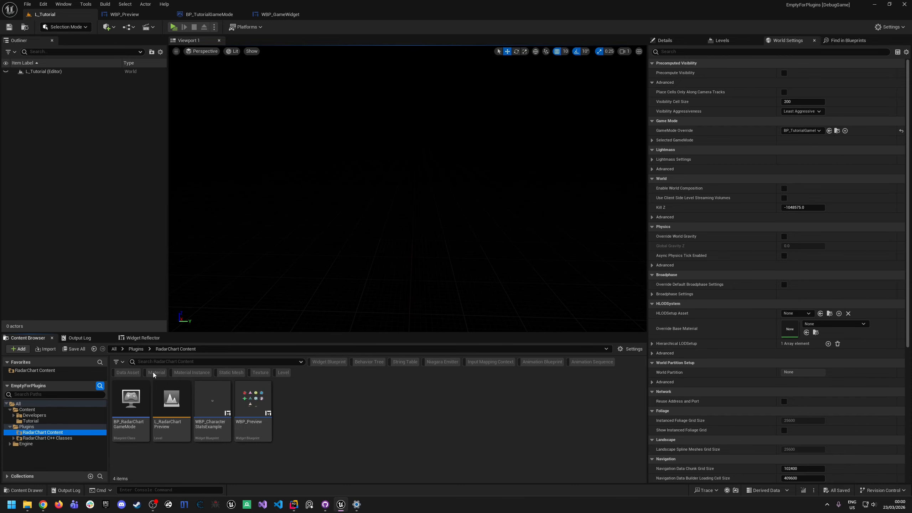
Open WBP_Preview and copy the nodes of the BP Radar Chart Setup Example, leaving out Event Construct and the BPFilledChart references.
double_click(252, 398)
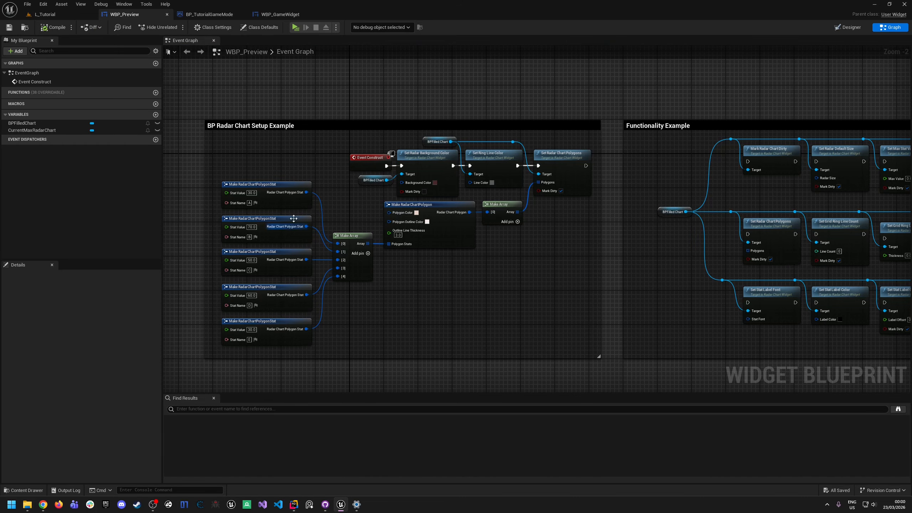
drag(230, 165, 594, 347)
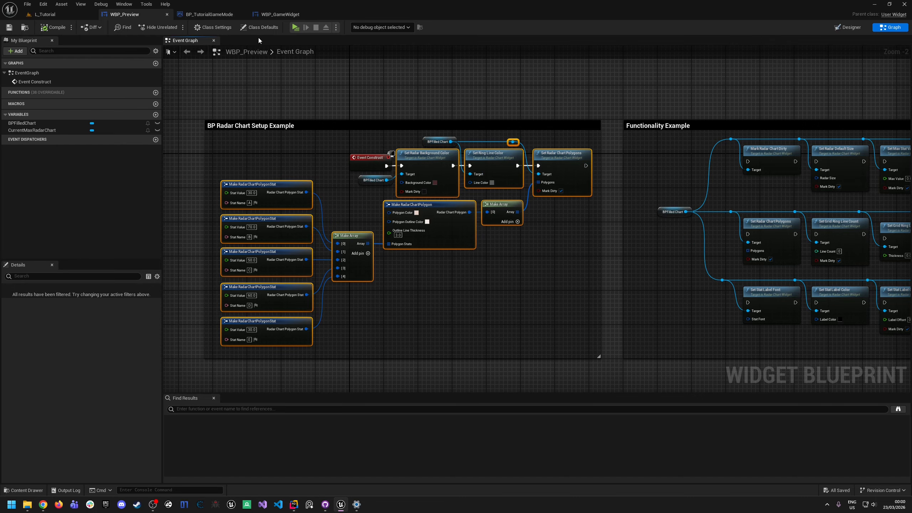
In WBP_GameWidget's event graph, delete the default event nodes except Event Construct and move that node up.
click(272, 17)
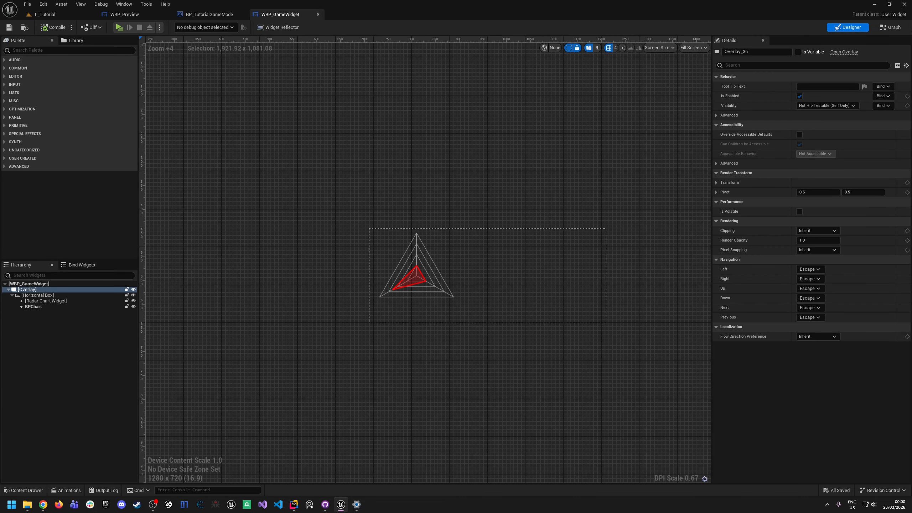
click(890, 27)
right_drag(612, 122, 566, 137)
drag(533, 352, 376, 271)
key(Delete)
click(427, 127)
key(Delete)
drag(433, 201, 431, 129)
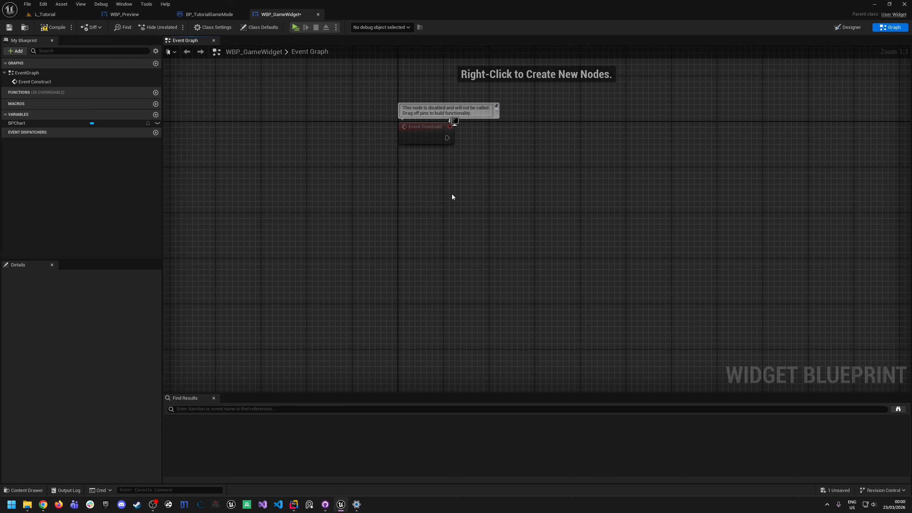
Paste the copied chart setup nodes and connect Event Construct to Set Radar Background Color.
key(ctrl+v)
drag(519, 137, 448, 137)
drag(554, 126, 532, 126)
Place a BPChart reference as the target of Set Radar Background Color and branch its wire through a reroute node.
drag(16, 123, 567, 120)
click(445, 168)
text(rer)
key(Return)
key(Return)
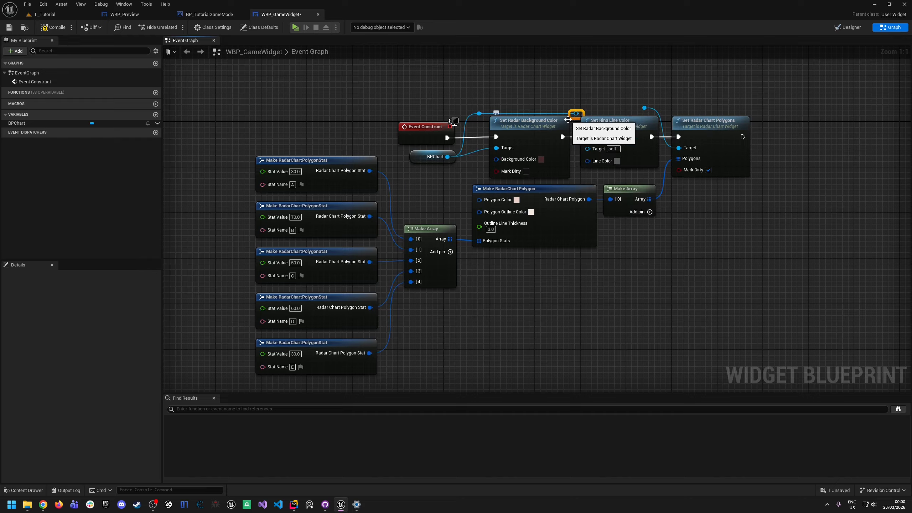
Route the BPChart reference to the targets of Set Ring Line Color and Set Radar Chart Polygons, tidying the reroute nodes.
drag(563, 114, 588, 148)
drag(564, 114, 623, 114)
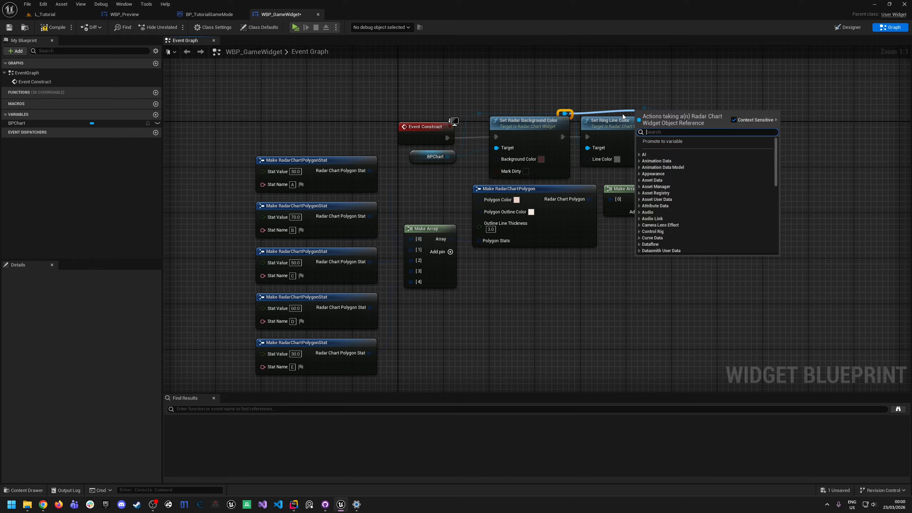
text(rerio)
key(Return)
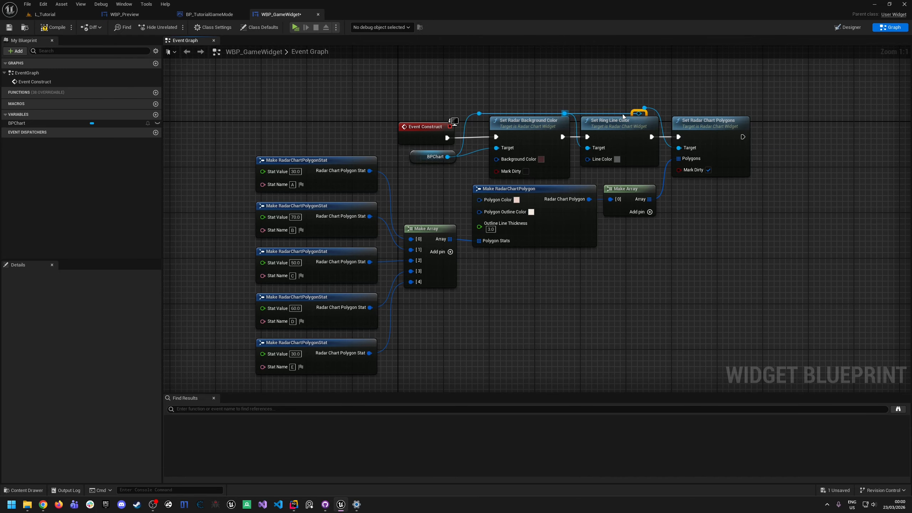
drag(669, 94, 682, 148)
key(Delete)
drag(646, 114, 657, 116)
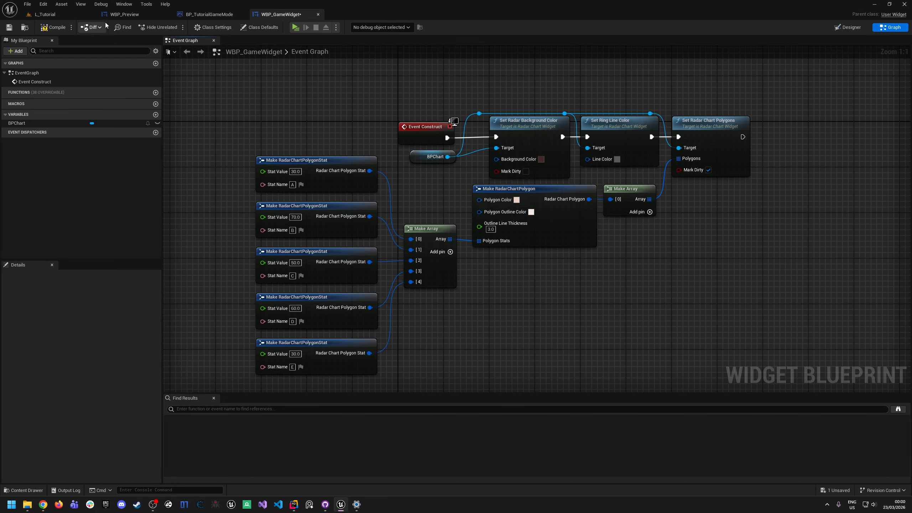
Compile and save WBP_GameWidget, then return to its Designer view.
click(53, 27)
click(9, 27)
click(848, 28)
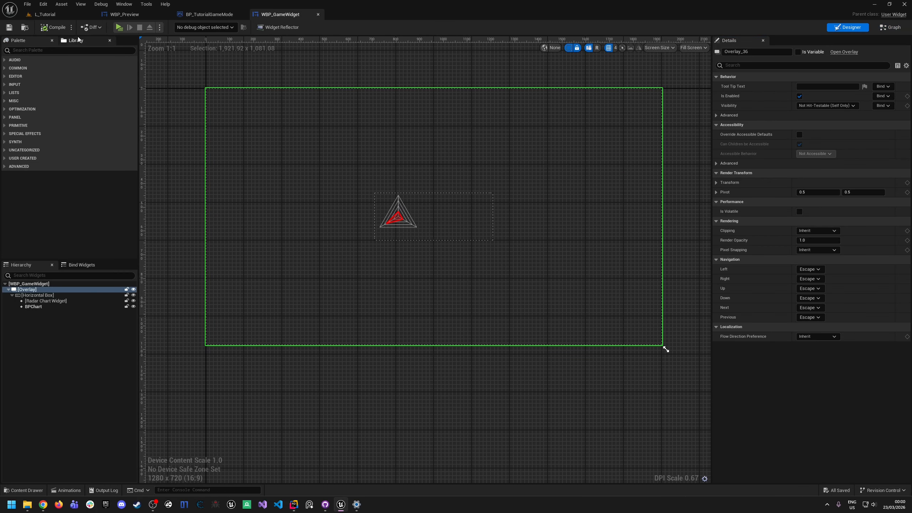
In BP_TutorialGameMode, set the Create Widget node's class to WBP_GameWidget and compile the blueprint.
click(209, 14)
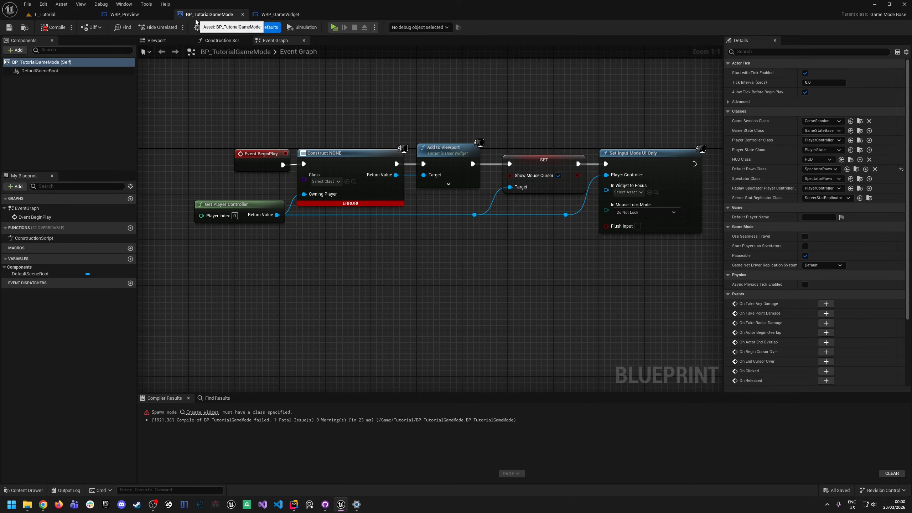
click(323, 181)
text(wbp_game)
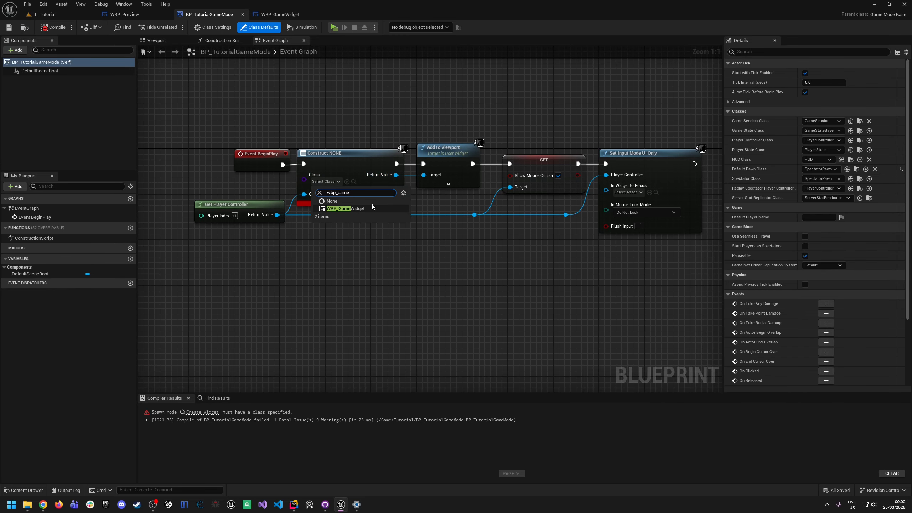
click(345, 201)
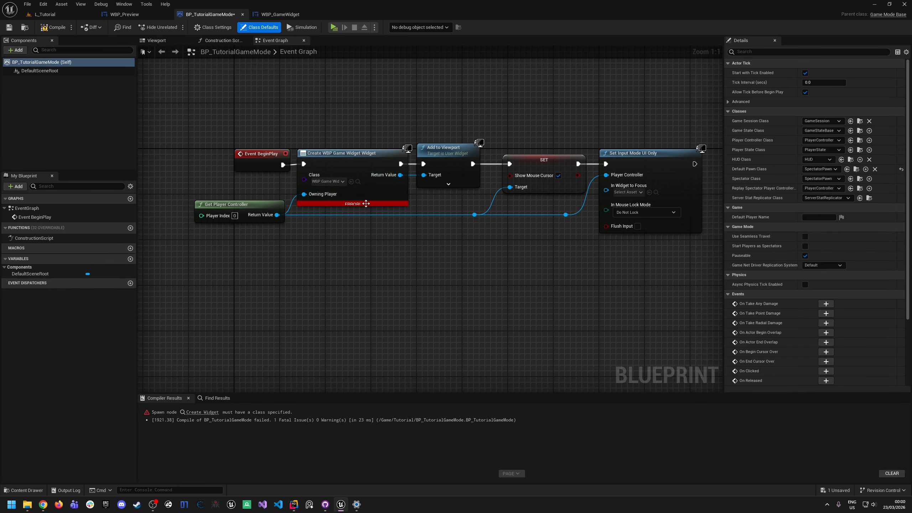
click(53, 28)
Play the L_Tutorial level to test the radar charts in game.
click(43, 14)
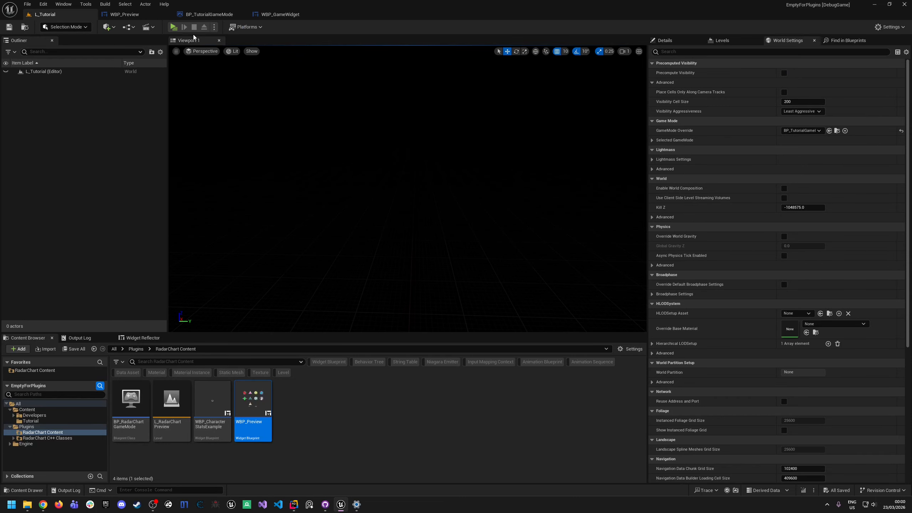
click(174, 28)
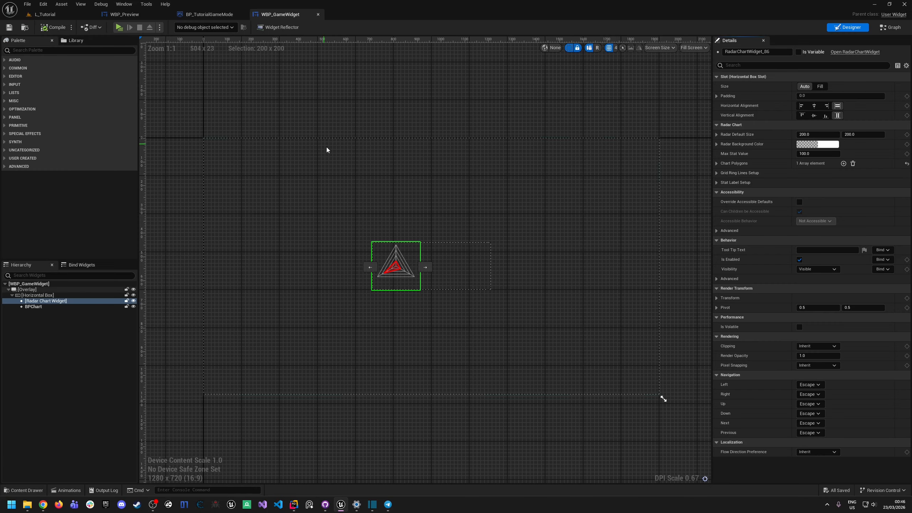
Set the first radar chart's background color to opaque white with an alpha of 1.0.
scroll(402, 229, up, 4)
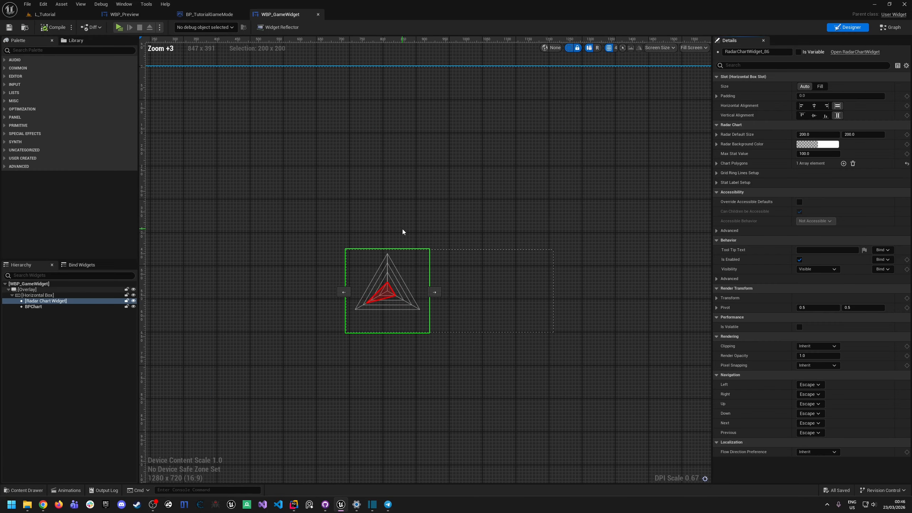
right_drag(424, 216, 463, 174)
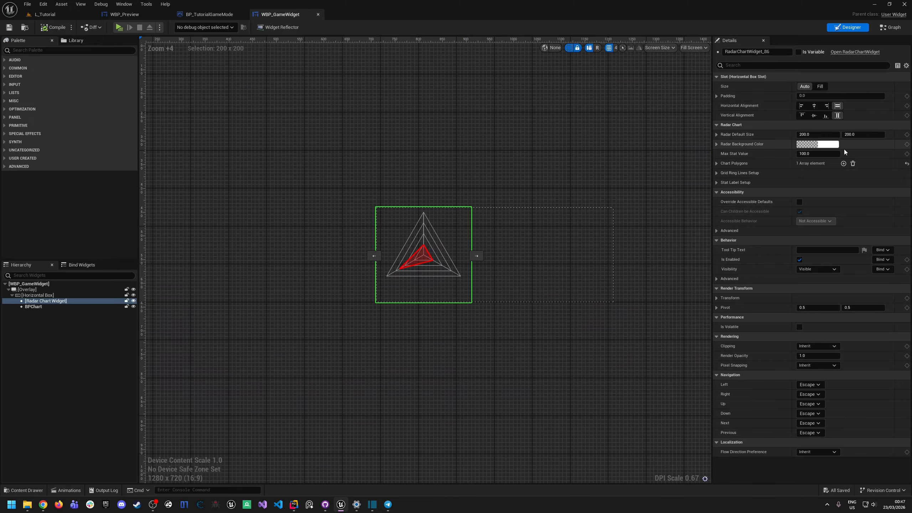
click(832, 145)
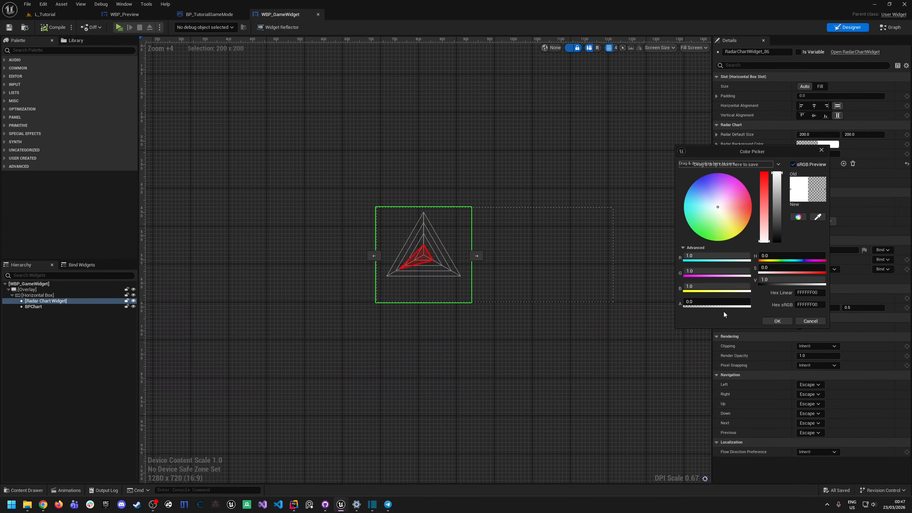
drag(718, 302, 746, 301)
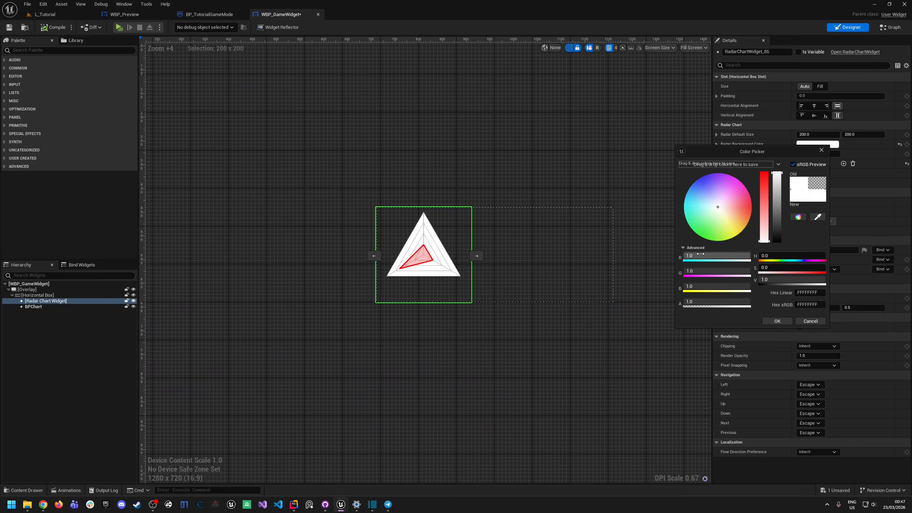
drag(728, 206, 754, 200)
drag(764, 204, 776, 270)
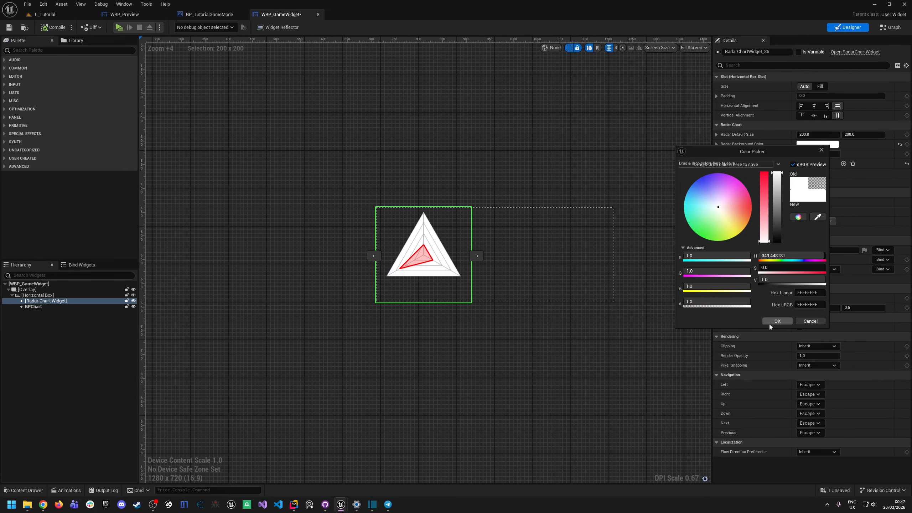
click(770, 320)
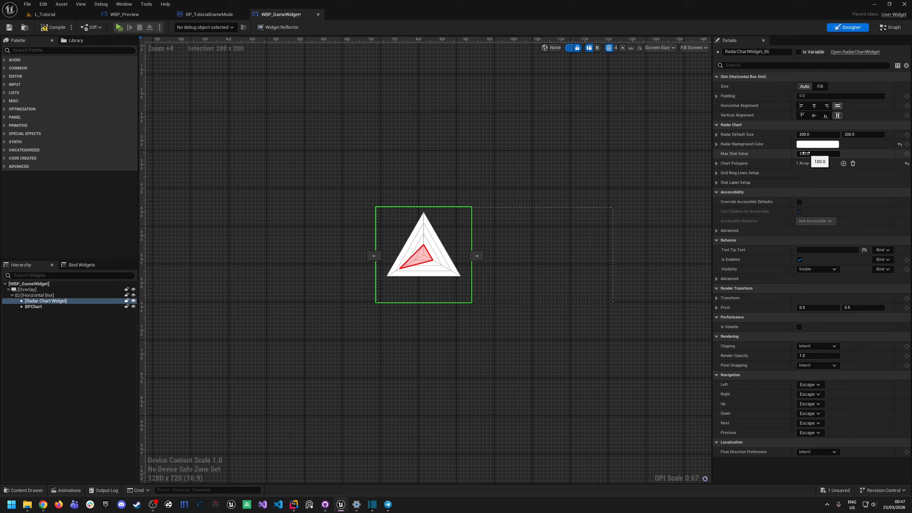
Expand the first radar chart's polygon settings and compile WBP_GameWidget.
click(717, 163)
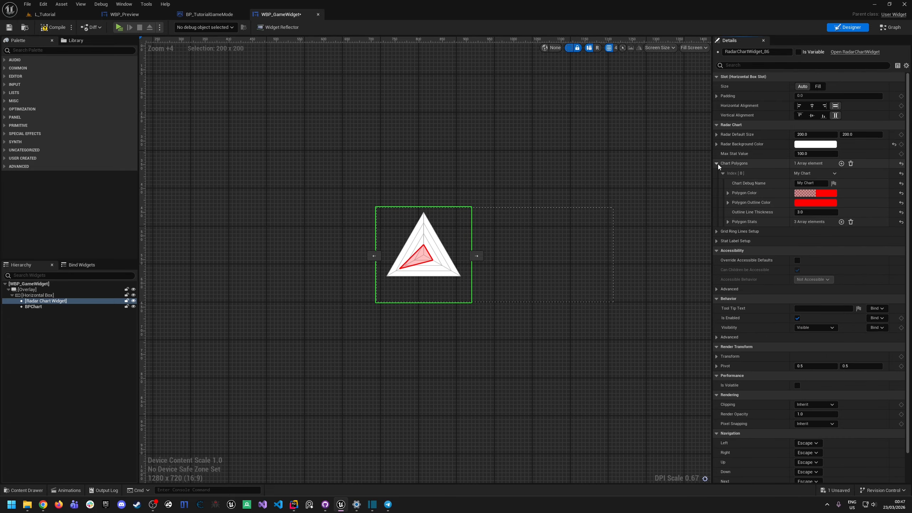
click(808, 183)
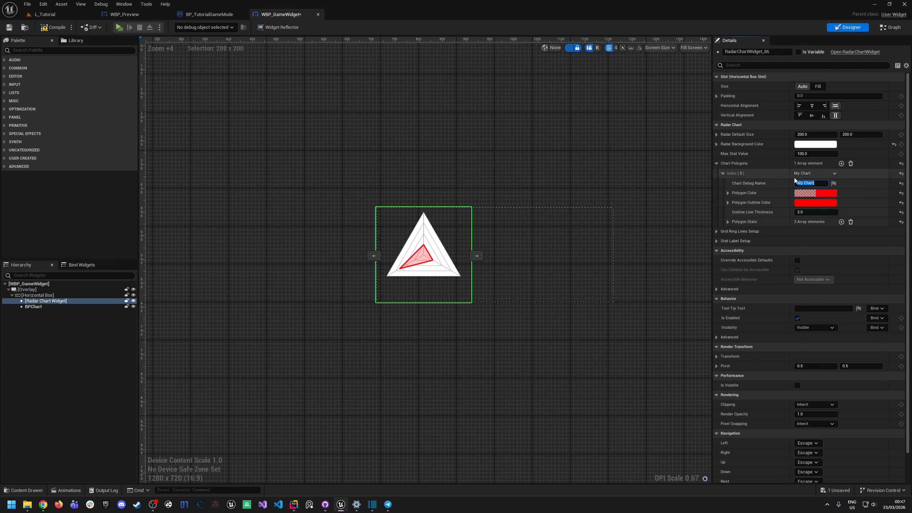
click(53, 28)
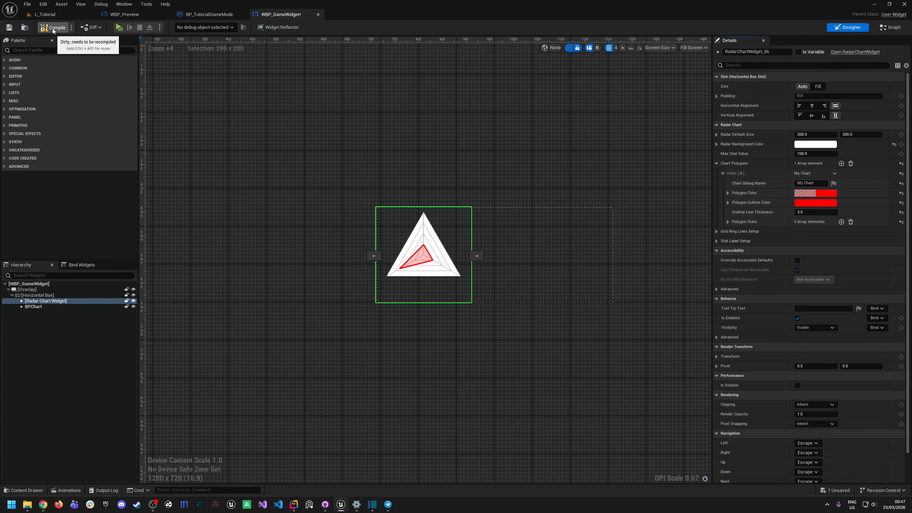
Examine the polygon entries of the Current Stats and Max Stats chart in WBP_Preview, and return to WBP_GameWidget.
click(124, 14)
scroll(483, 306, up, 6)
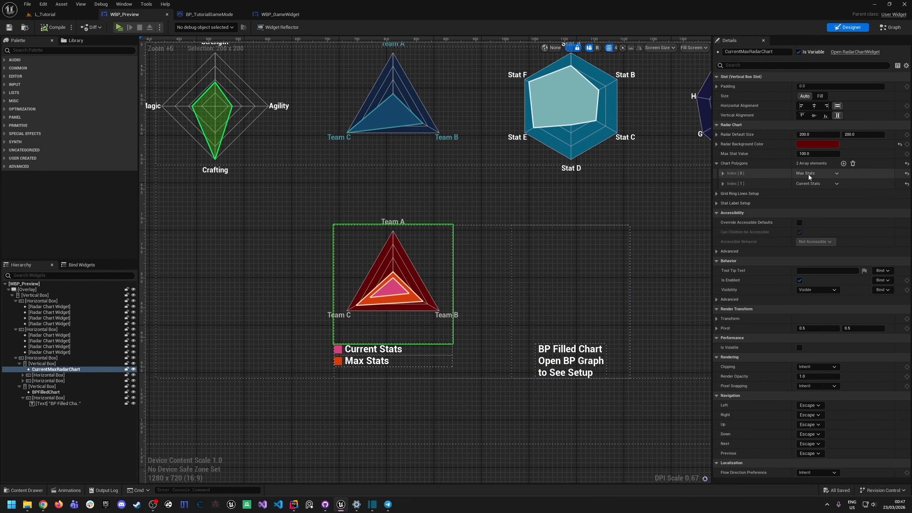
click(280, 14)
right_drag(496, 152, 450, 128)
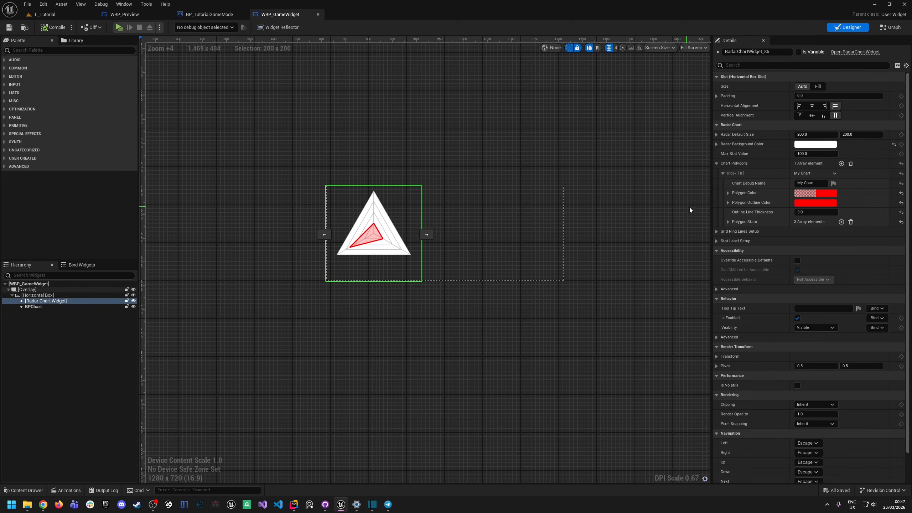
Set the chart's polygon color to lime green (sRGB 7BFF00) with an alpha of 1.0.
click(810, 197)
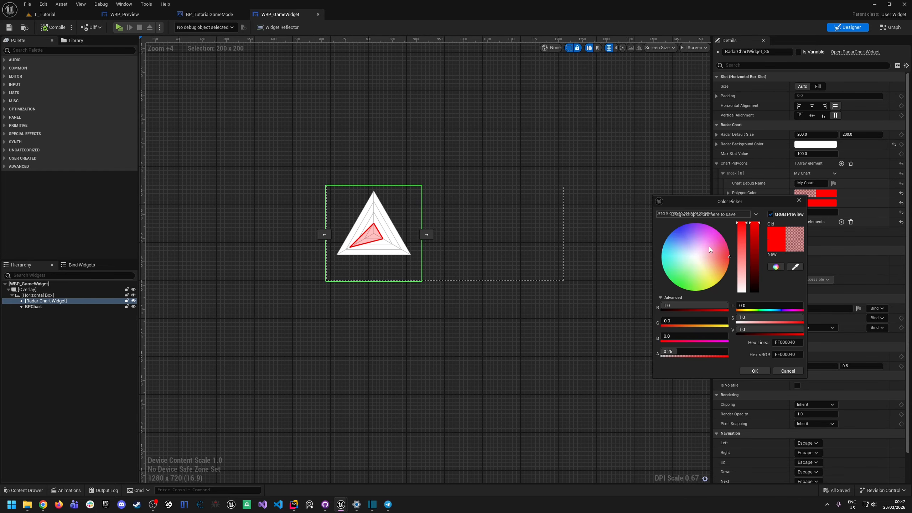
mouse_move(709, 247)
mouse_down()
mouse_move(701, 226)
mouse_move(657, 258)
mouse_move(713, 282)
mouse_move(704, 252)
mouse_move(715, 280)
mouse_move(677, 306)
mouse_move(739, 290)
mouse_up()
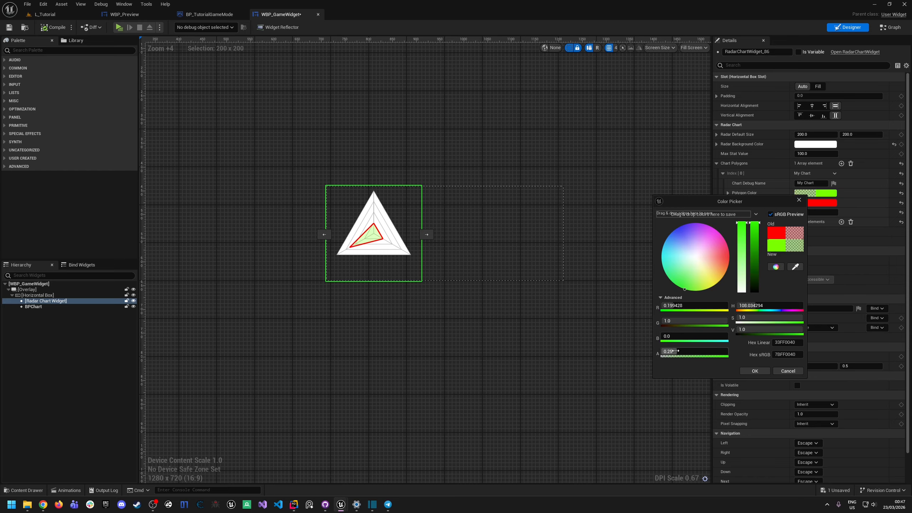
drag(675, 351, 728, 351)
click(755, 370)
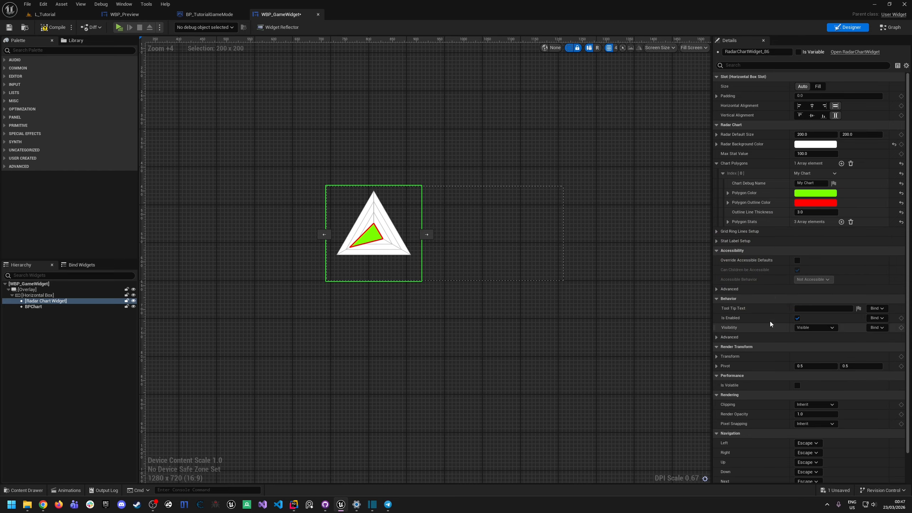
Set the chart's polygon outline color to violet (sRGB 8300FF).
click(815, 203)
drag(710, 241, 686, 222)
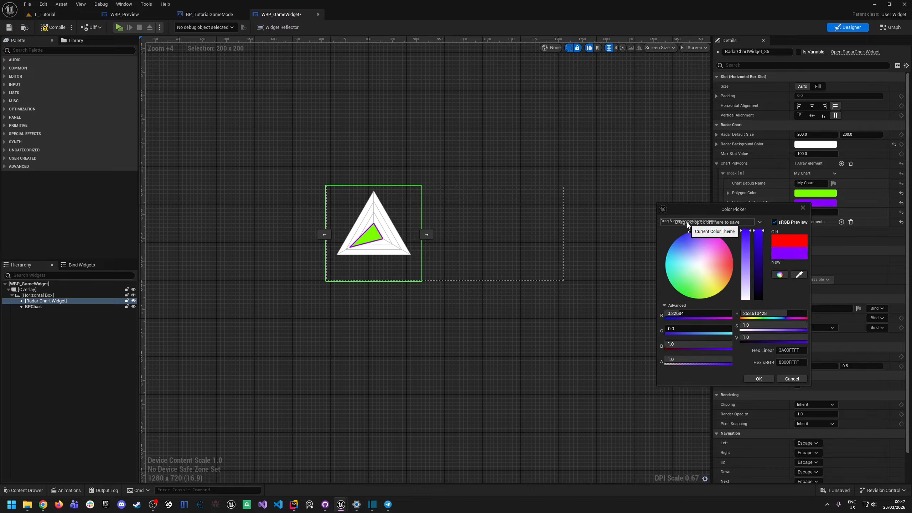
click(758, 378)
Name the polygon's three stats A, B and C using their Stat Name properties.
right_drag(629, 224, 649, 202)
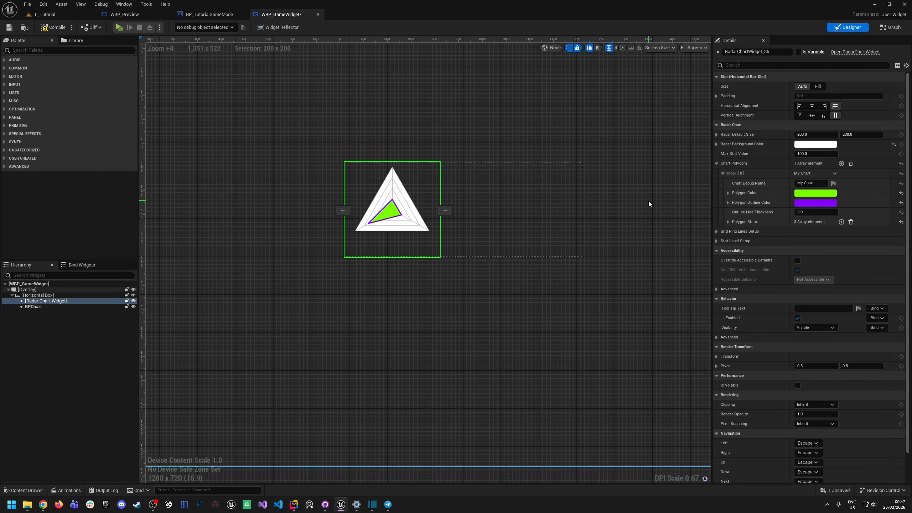
click(728, 222)
click(734, 232)
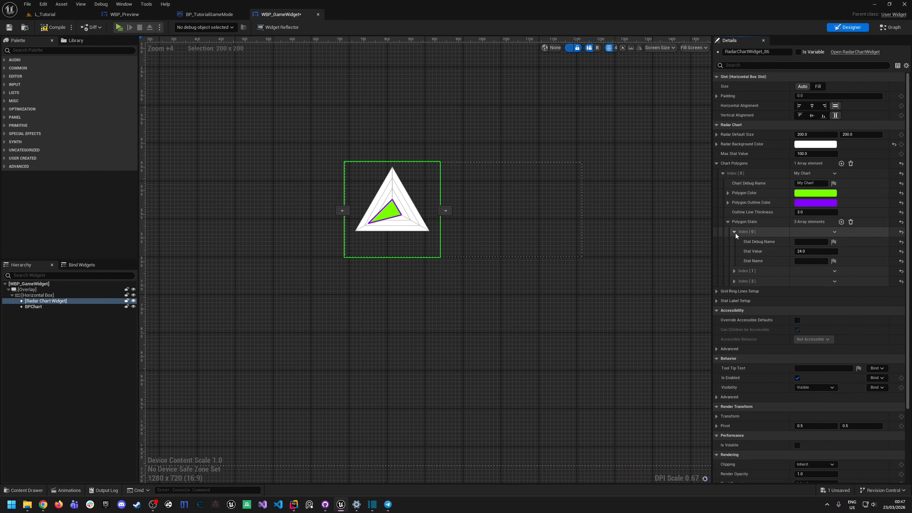
click(734, 271)
click(735, 310)
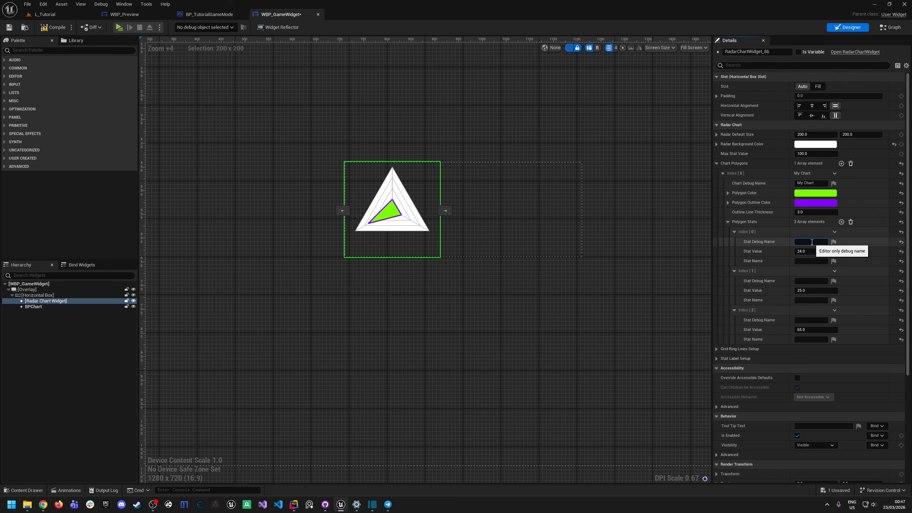
click(810, 259)
text(A)
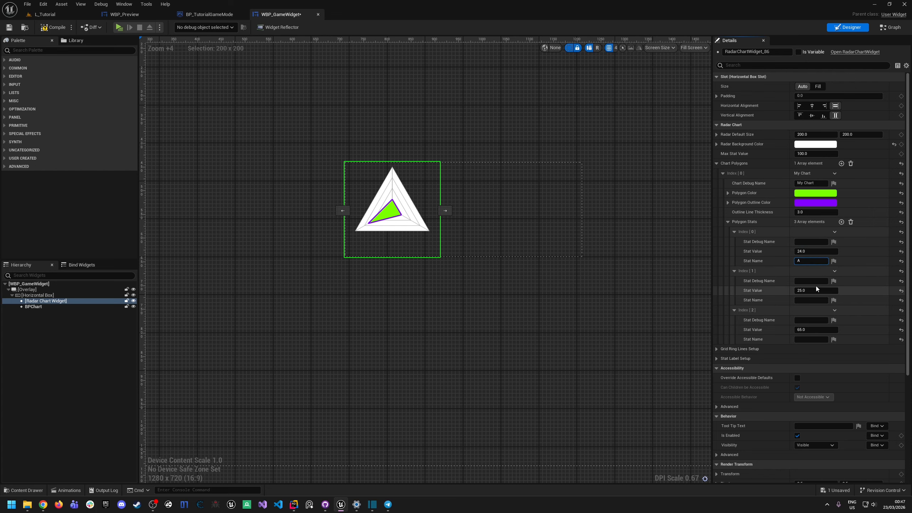
click(810, 300)
text(B)
click(811, 339)
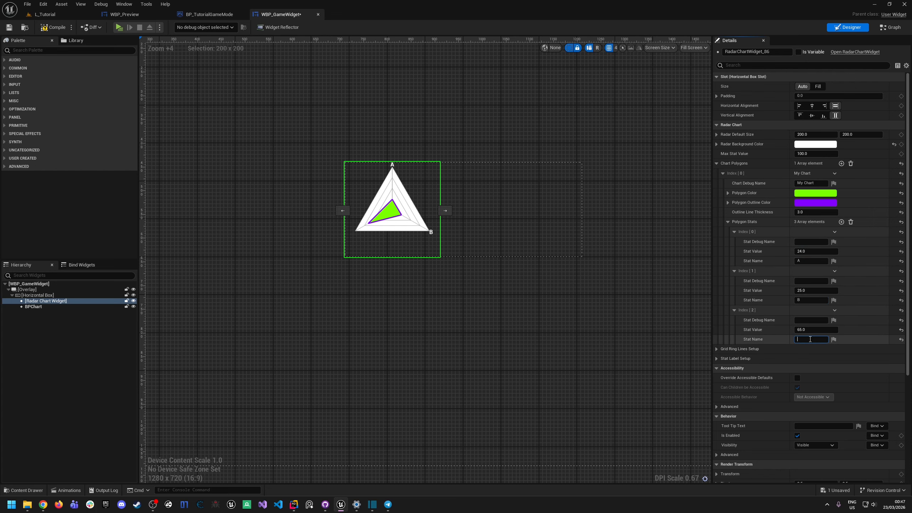
text(C)
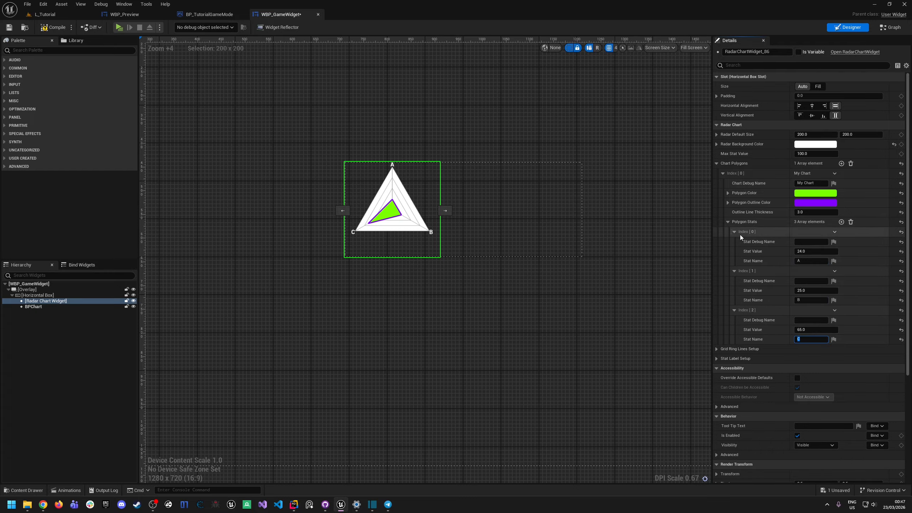
Inspect the labelled radar chart up close, reselect it and save the widget.
click(478, 142)
scroll(395, 111, up, 7)
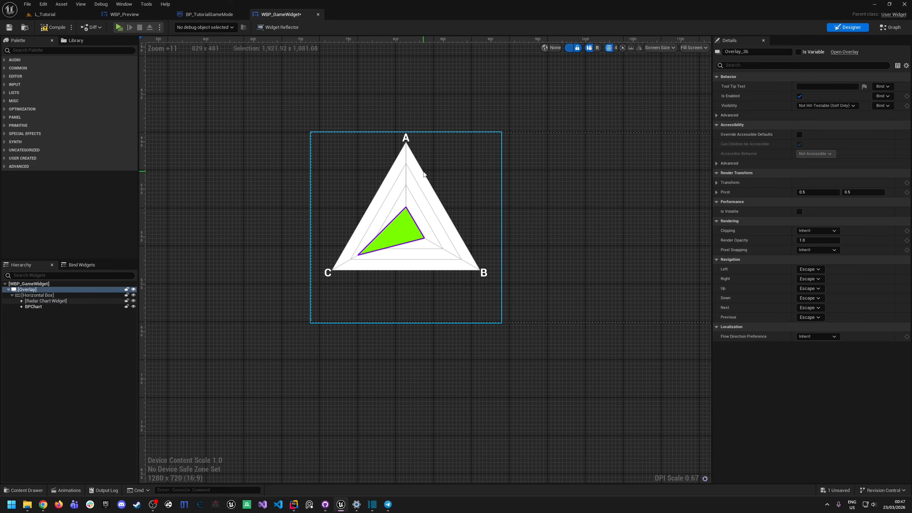
click(420, 169)
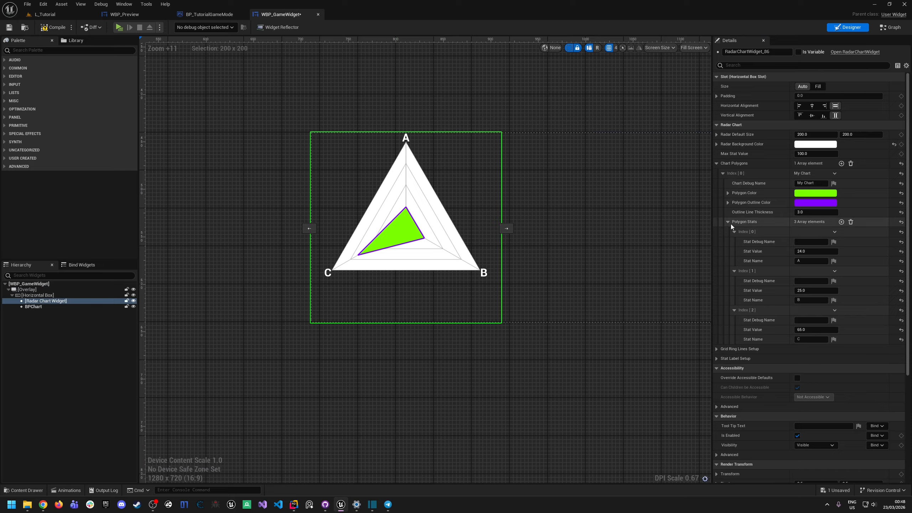
key(ctrl+s)
Set the chart's grid ring line count to 7 after trying 12 and 3.
click(715, 164)
click(716, 173)
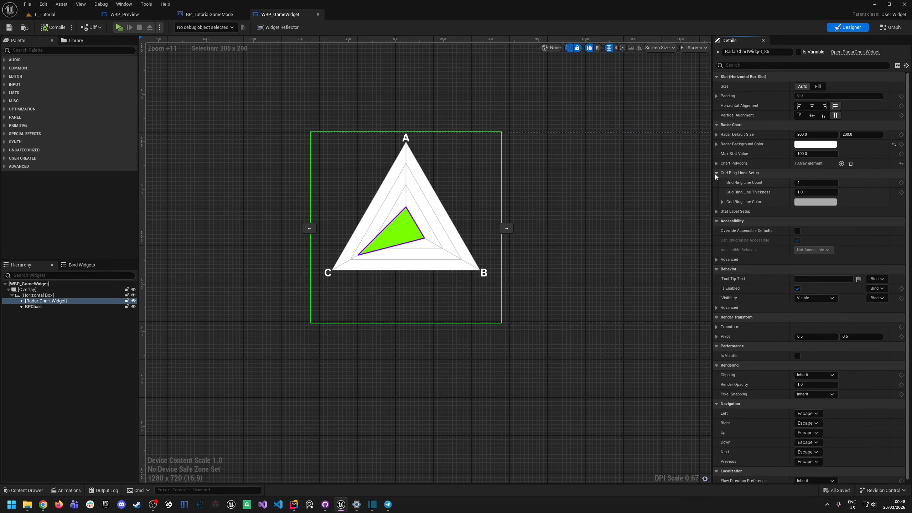
text(12)
key(Return)
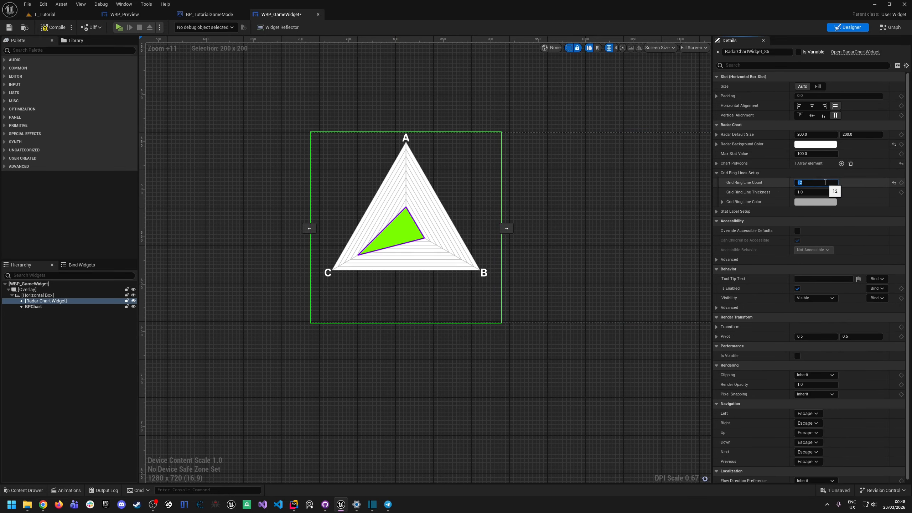
text(3)
key(Return)
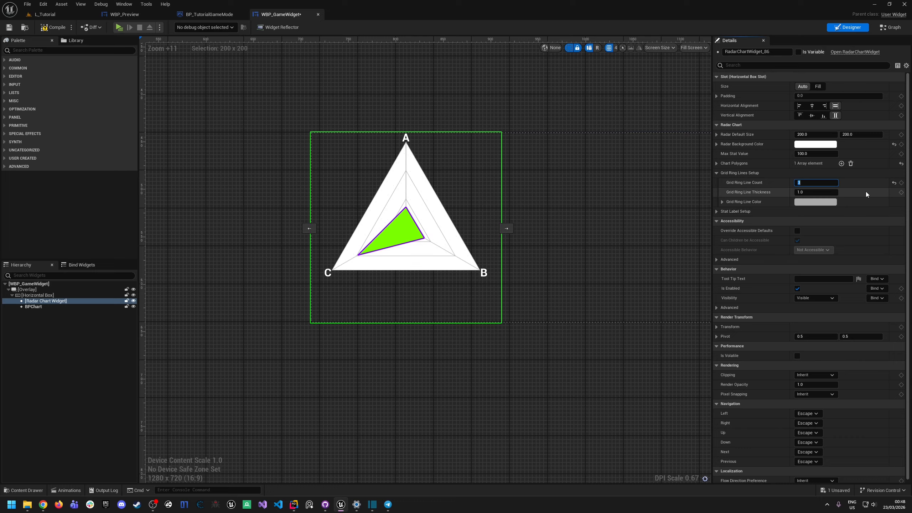
text(7)
key(Return)
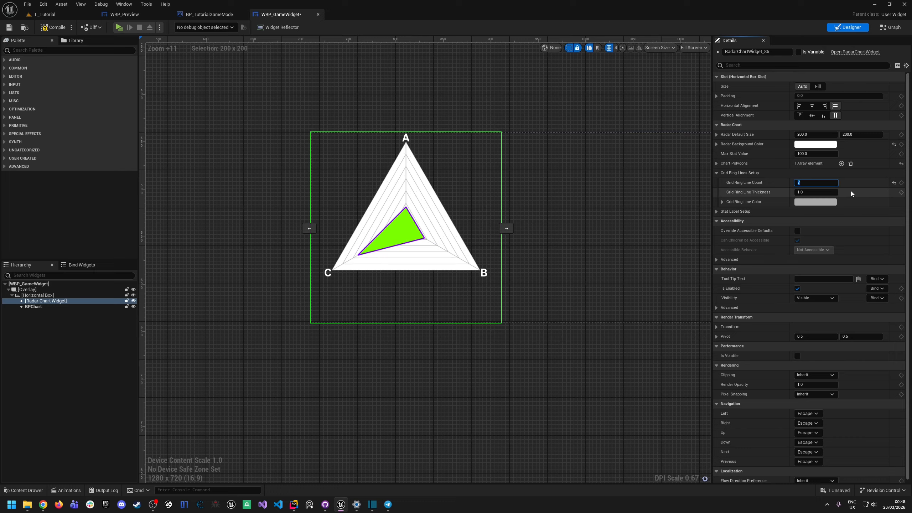
Try grid ring line thicknesses of 2 and 3, and return the thickness to 1.
text(2)
key(Return)
text(3)
key(Return)
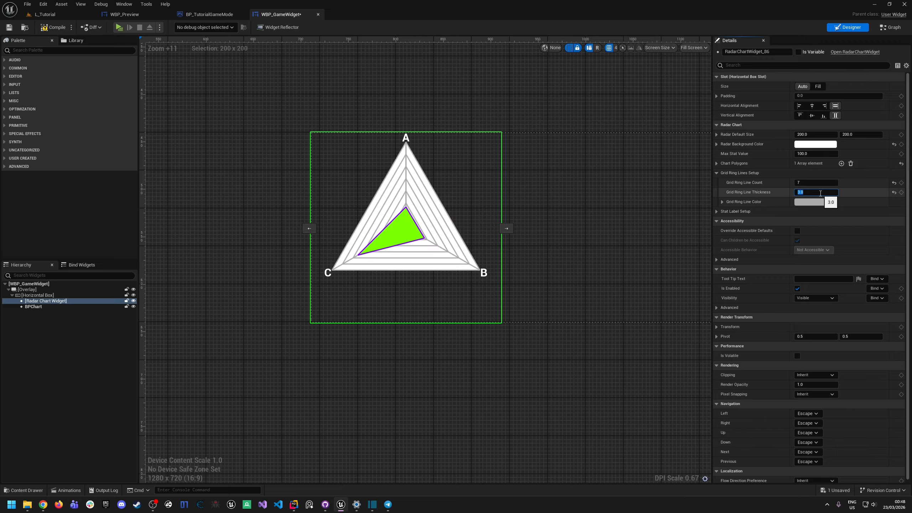
text(1)
key(Return)
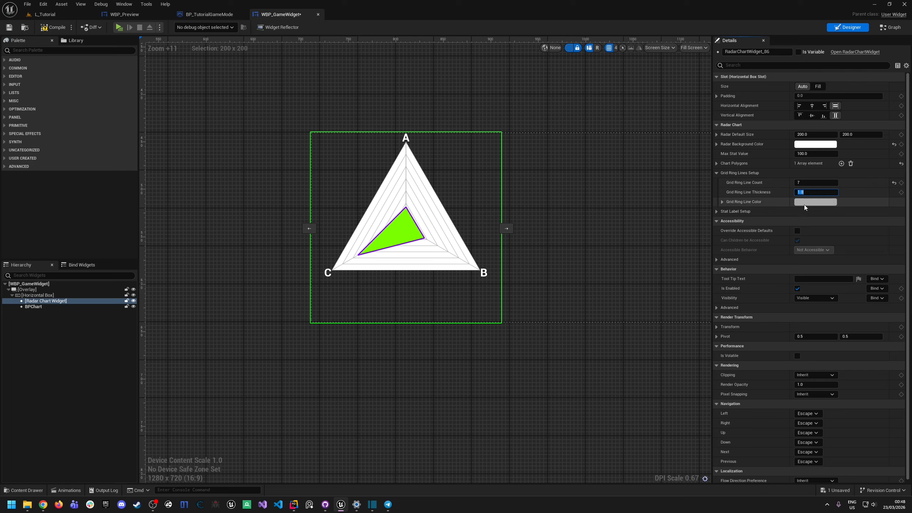
Set the chart's grid ring line color to blue.
click(804, 203)
drag(713, 248, 574, 206)
click(793, 209)
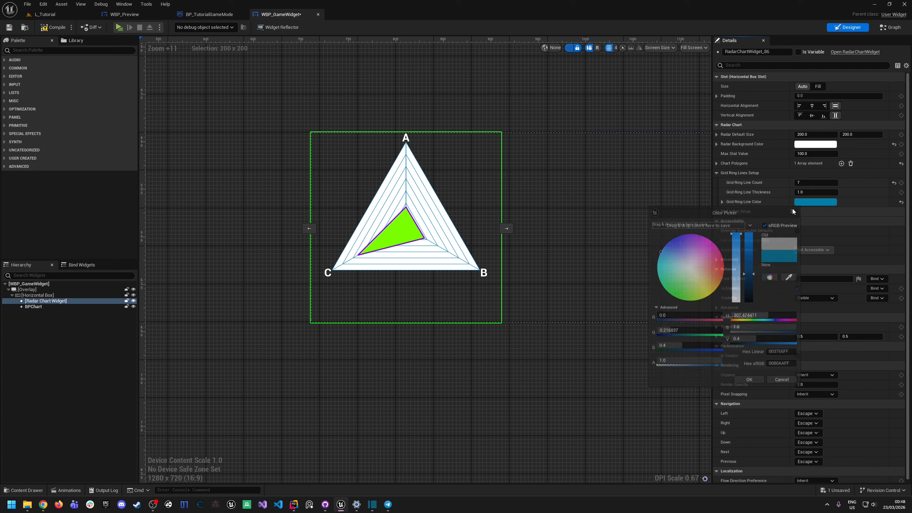
Try a different stat label font size and reset it to the default.
click(716, 172)
click(715, 182)
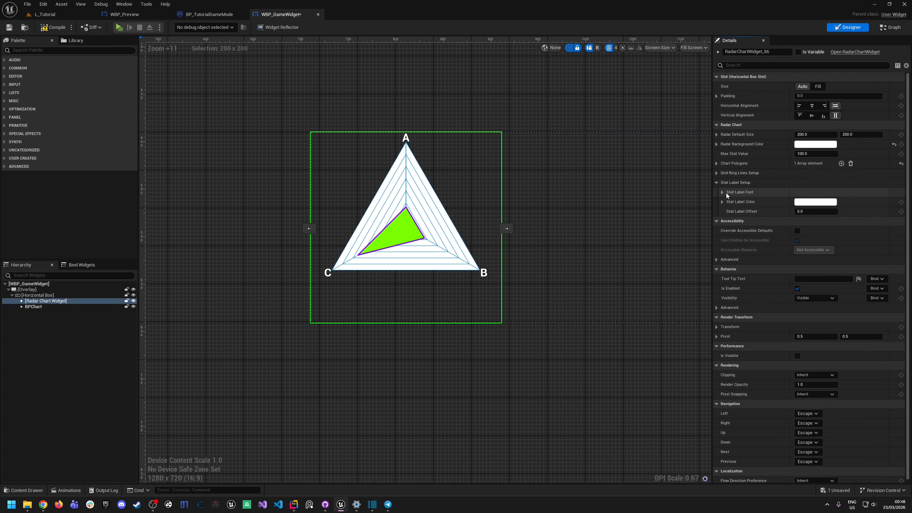
click(725, 193)
drag(810, 222, 814, 222)
click(901, 221)
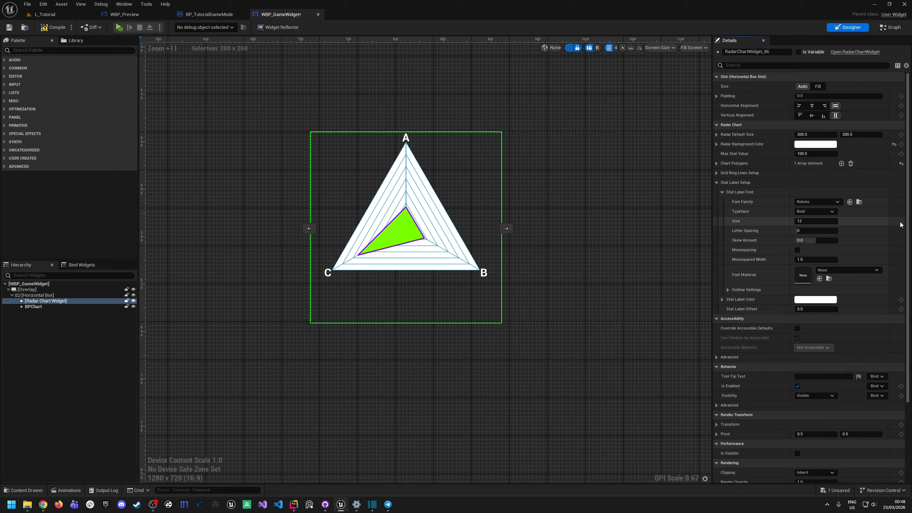
click(722, 193)
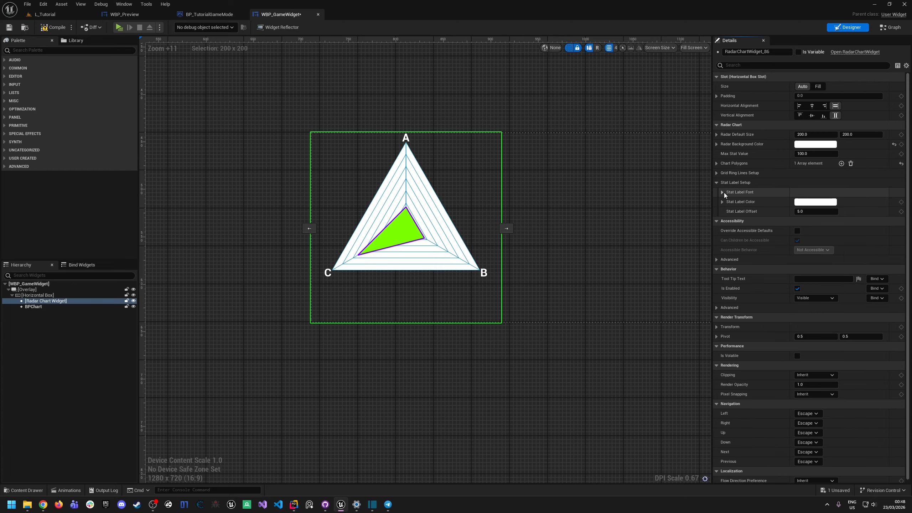
Set the stat label color to blue-violet (sRGB 5A00FF).
click(808, 204)
drag(714, 251, 670, 215)
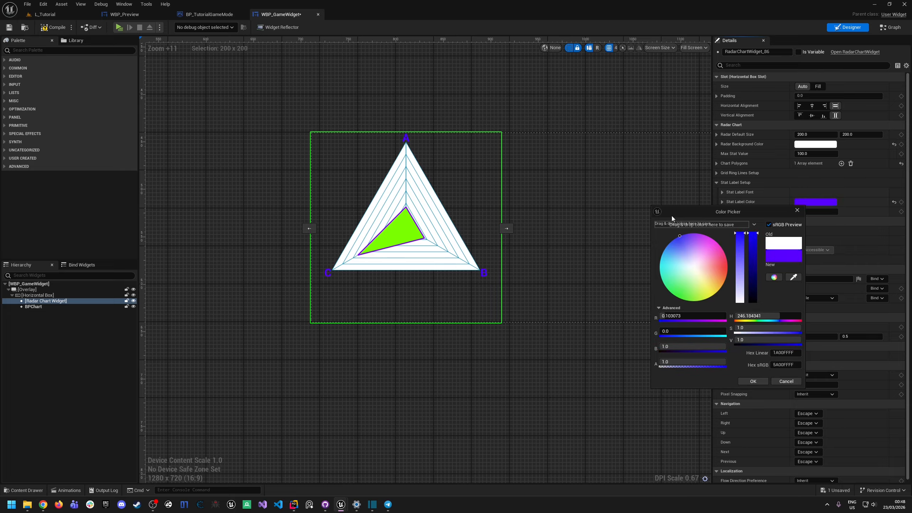
click(754, 380)
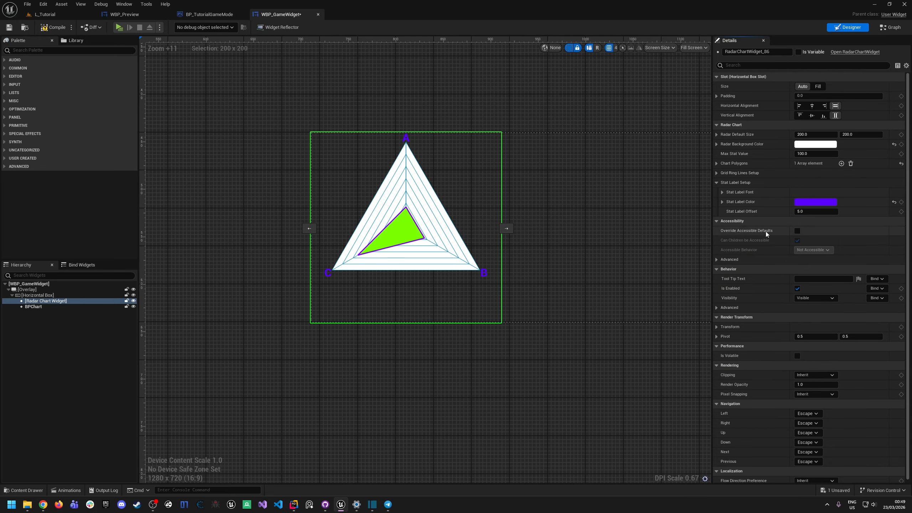
Test and reset the stat label offset, and compile and save WBP_GameWidget.
drag(800, 212, 851, 213)
click(894, 212)
click(53, 27)
click(9, 27)
Review the radar chart function nodes in WBP_Preview's Event Graph, and return to WBP_GameWidget.
click(124, 15)
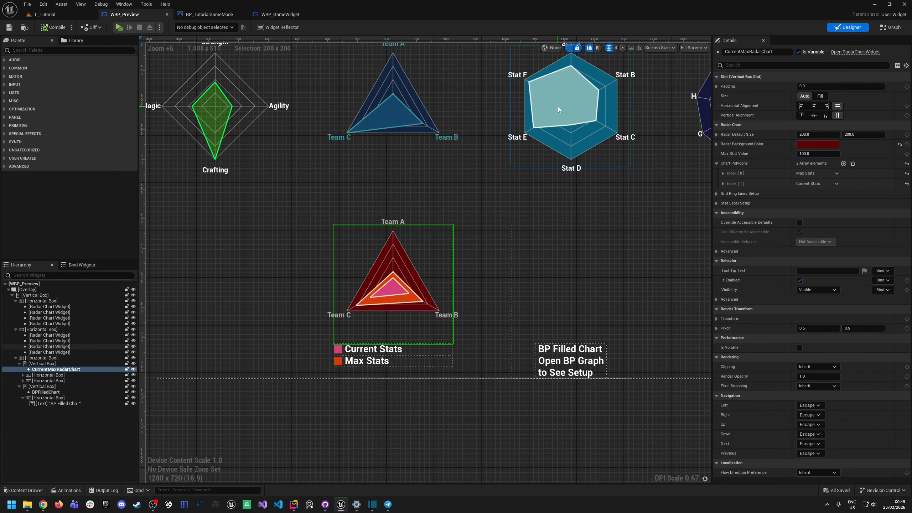
click(892, 27)
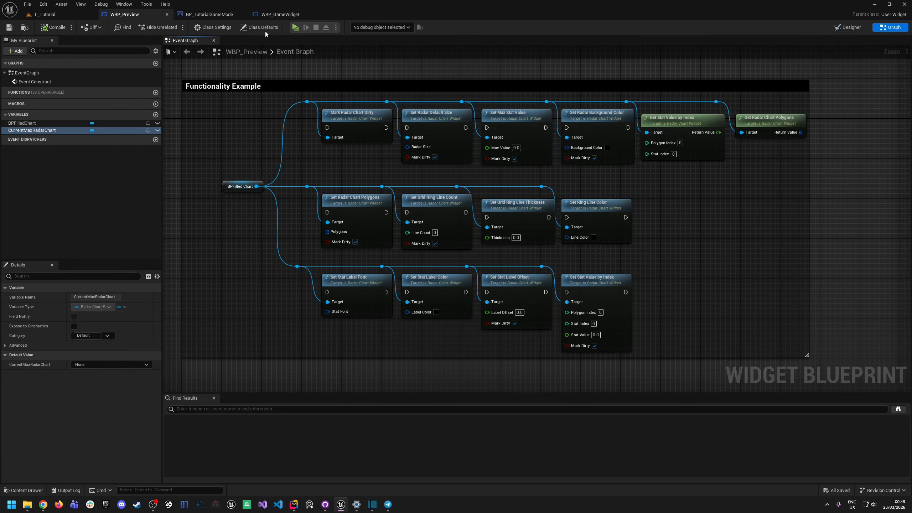
click(279, 14)
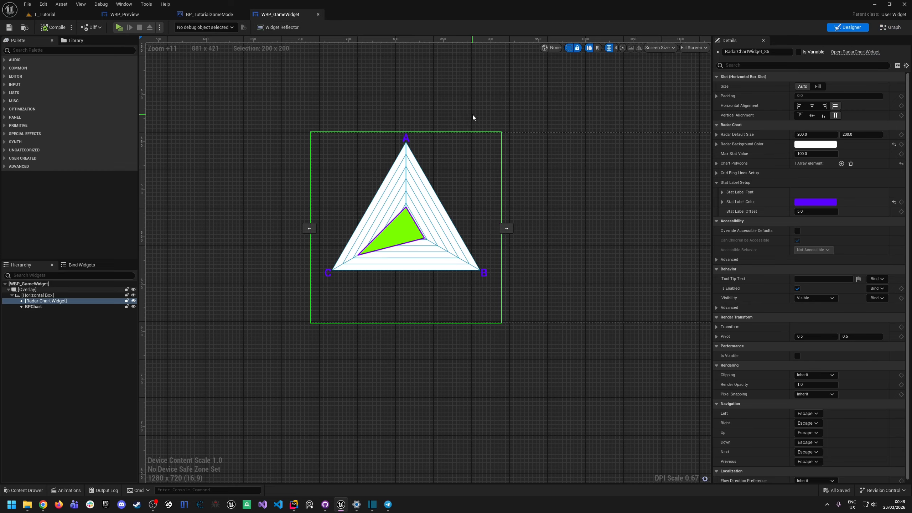